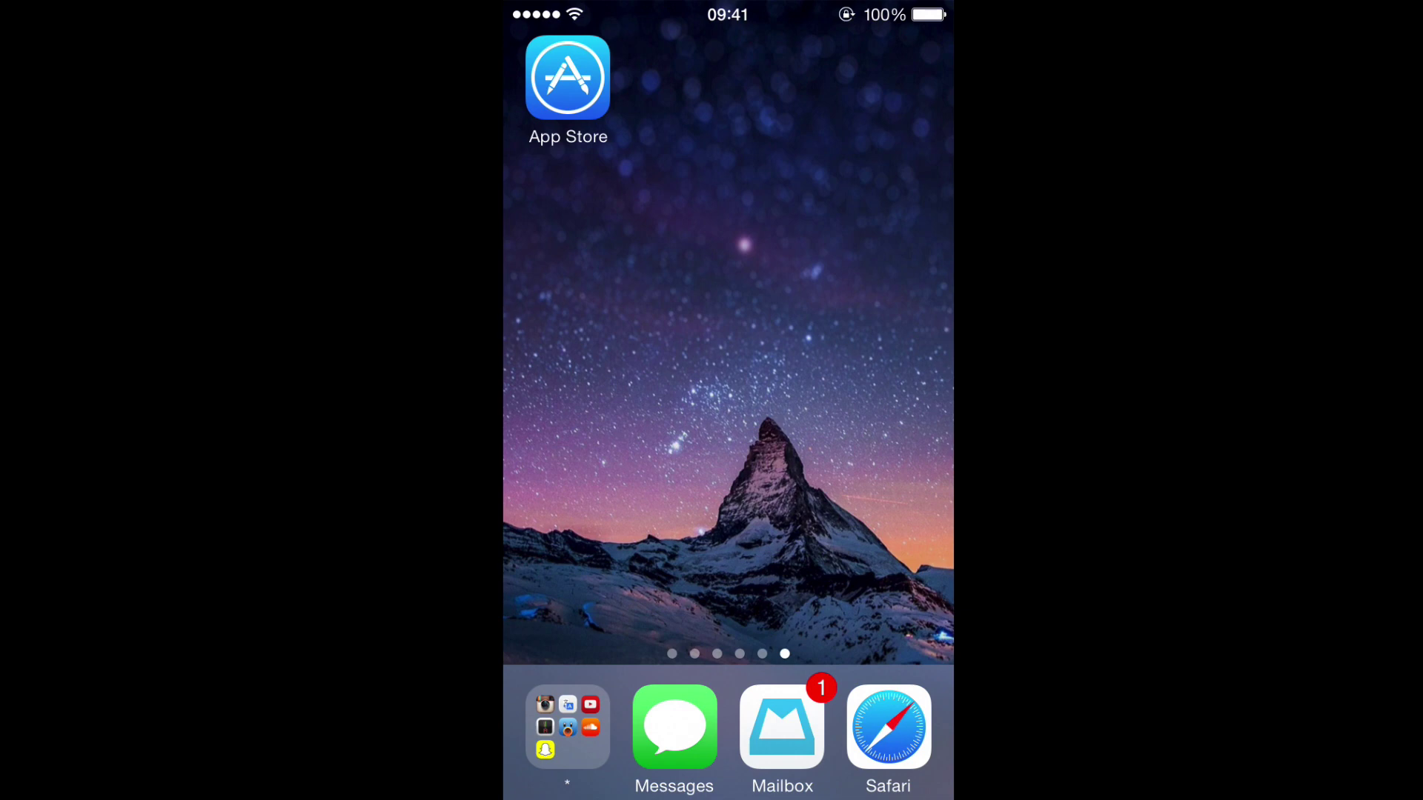
# Launch the App Store from the home screen to its Featured page
pyautogui.click(568, 77)
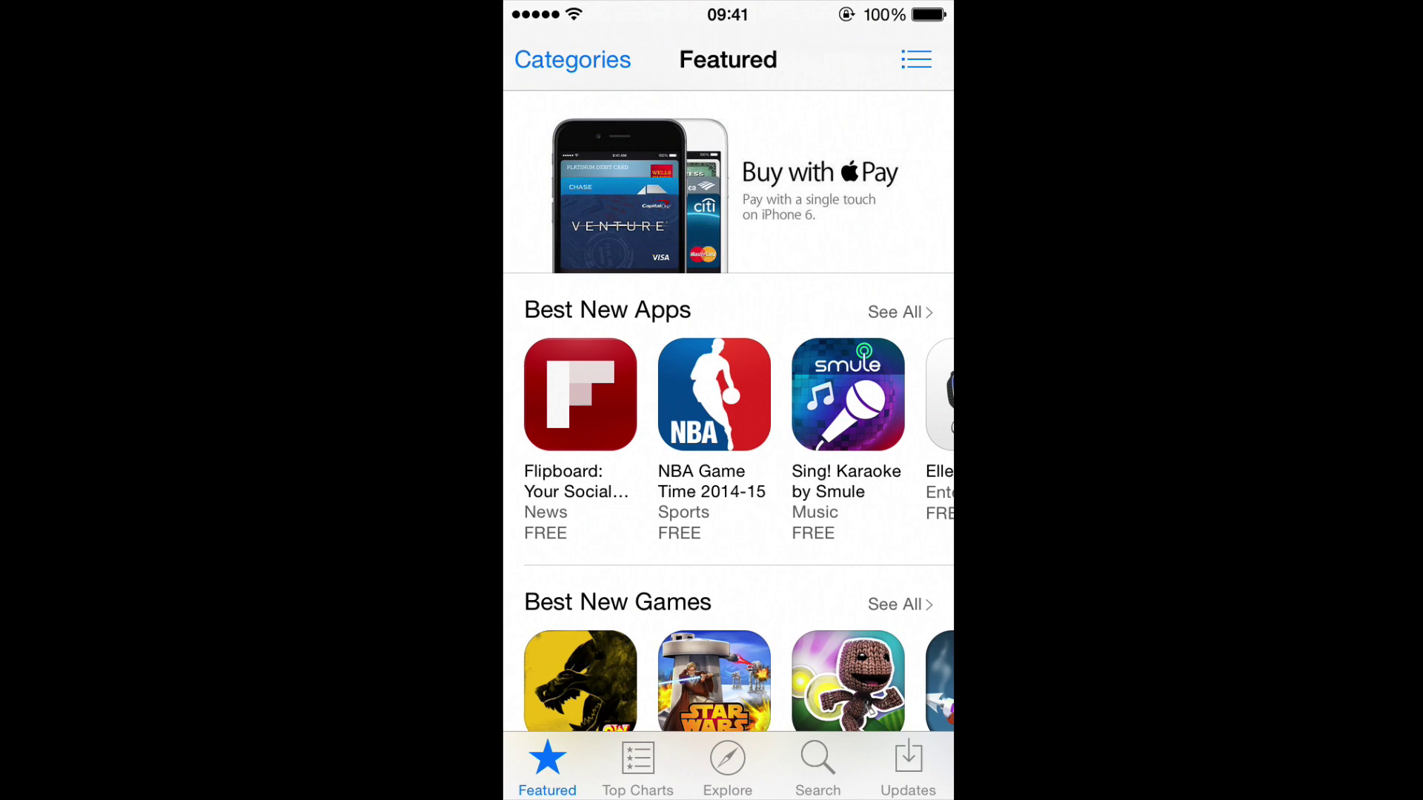
# Get and install the free New Words With Friends app from the Top Free chart
pyautogui.click(638, 768)
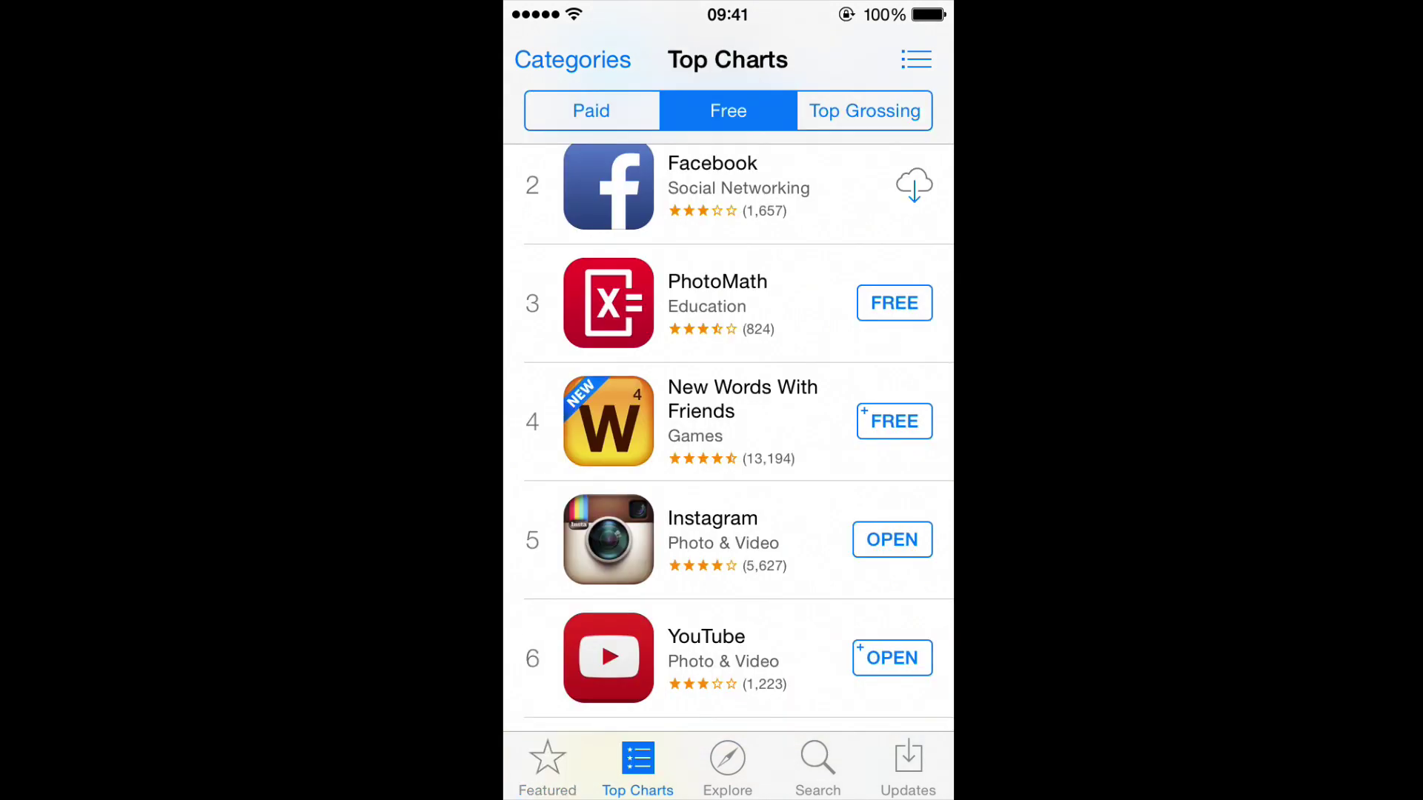
pyautogui.scroll(-2, 728, 444)
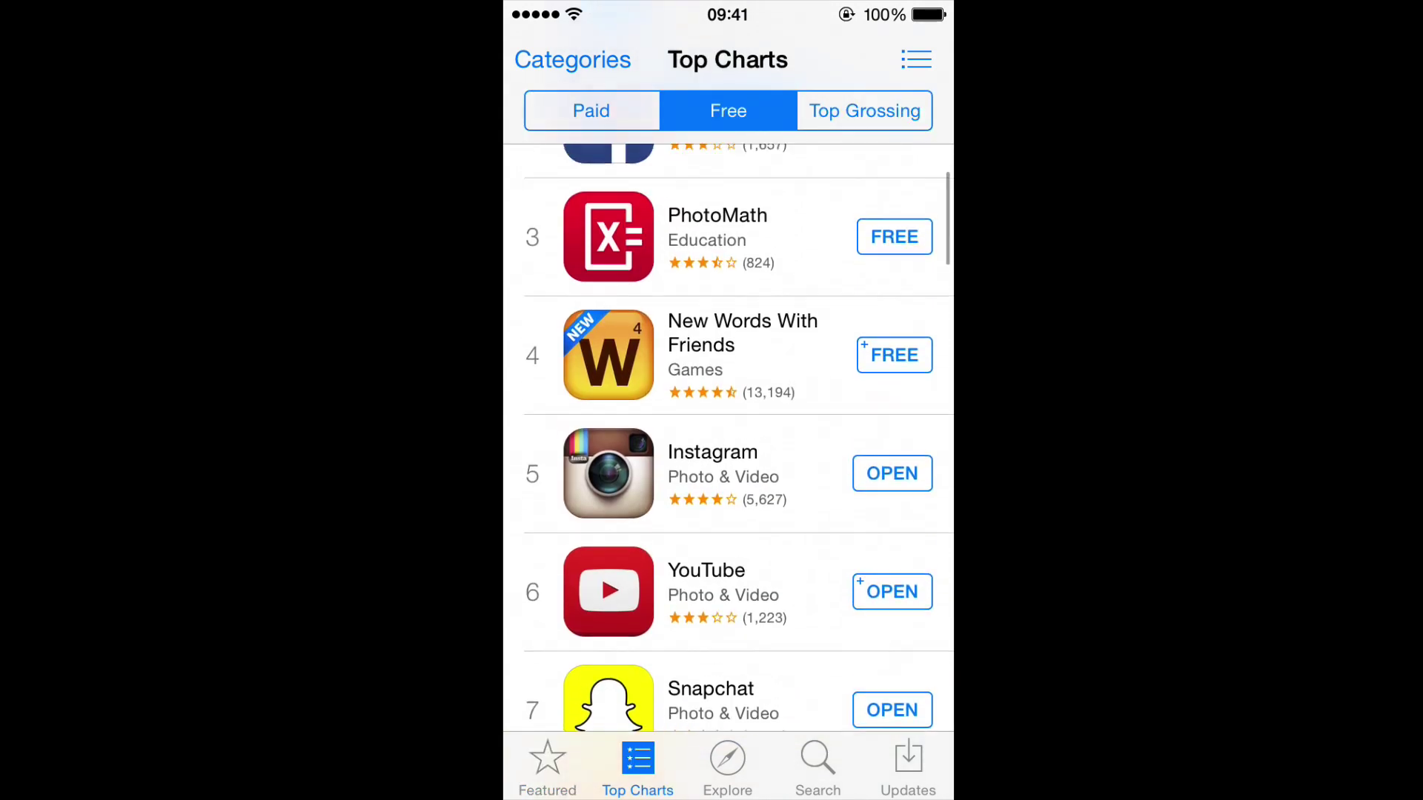
pyautogui.click(894, 365)
pyautogui.click(894, 365)
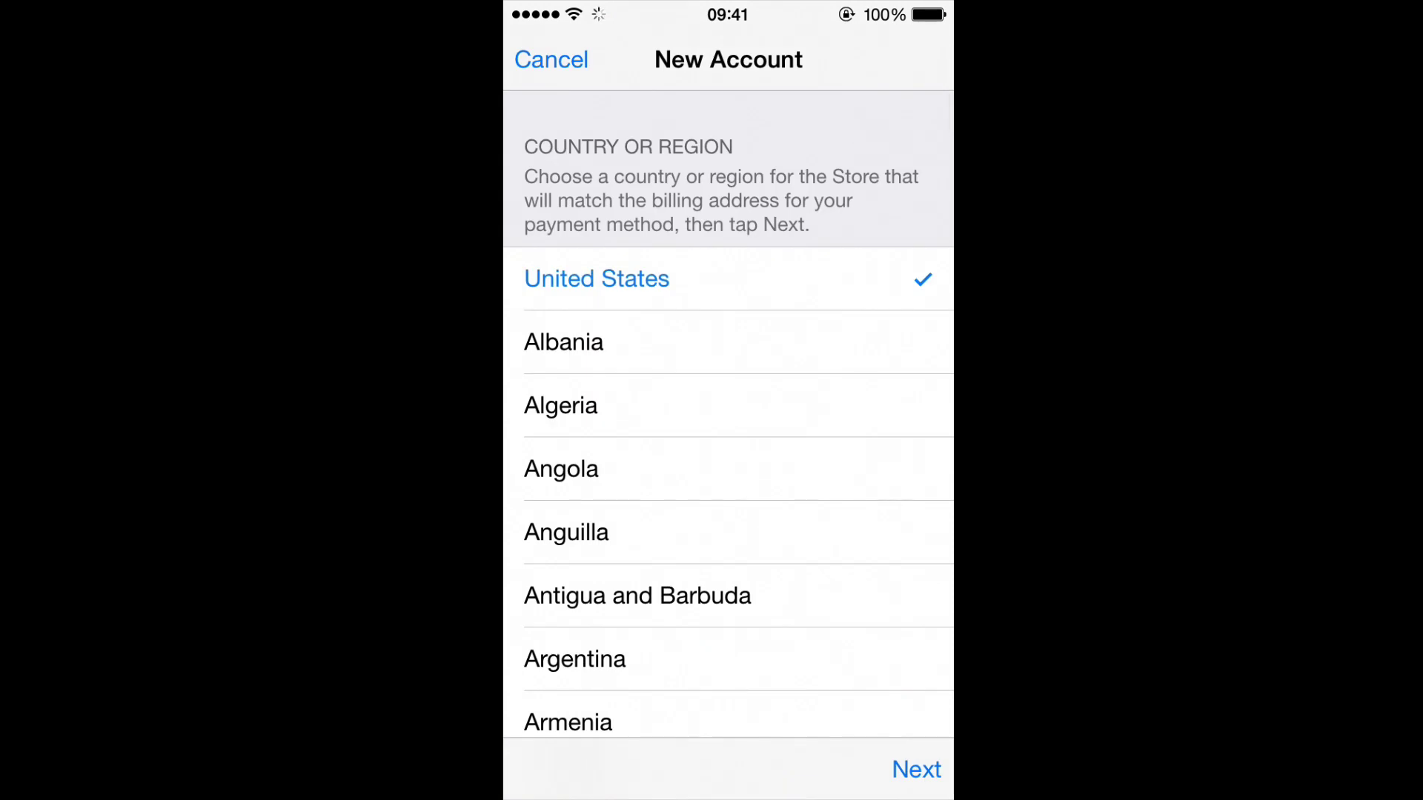
# Keep United States as the country and agree to the iTunes terms and conditions
pyautogui.click(917, 769)
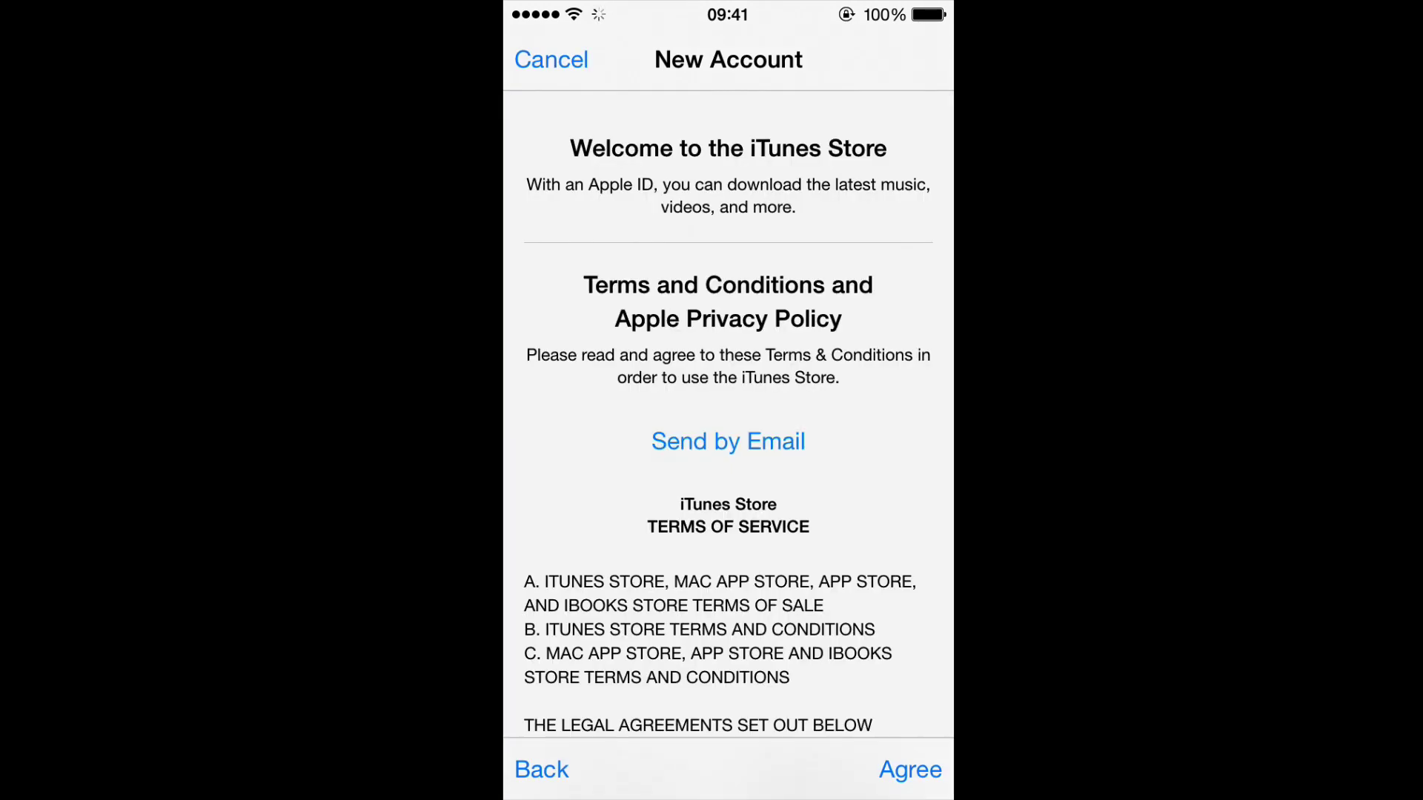
pyautogui.click(910, 770)
pyautogui.click(778, 453)
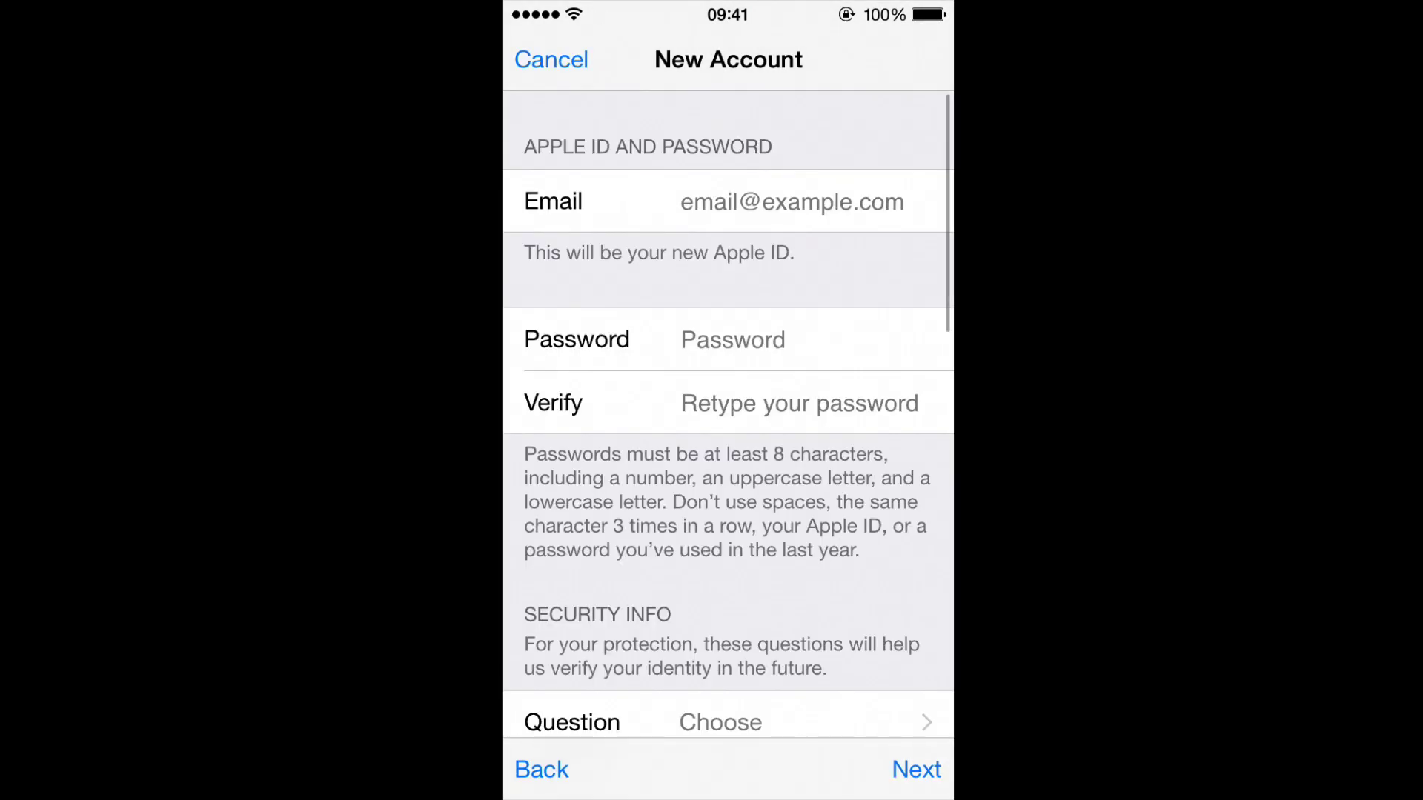
pyautogui.scroll(-10, 728, 446)
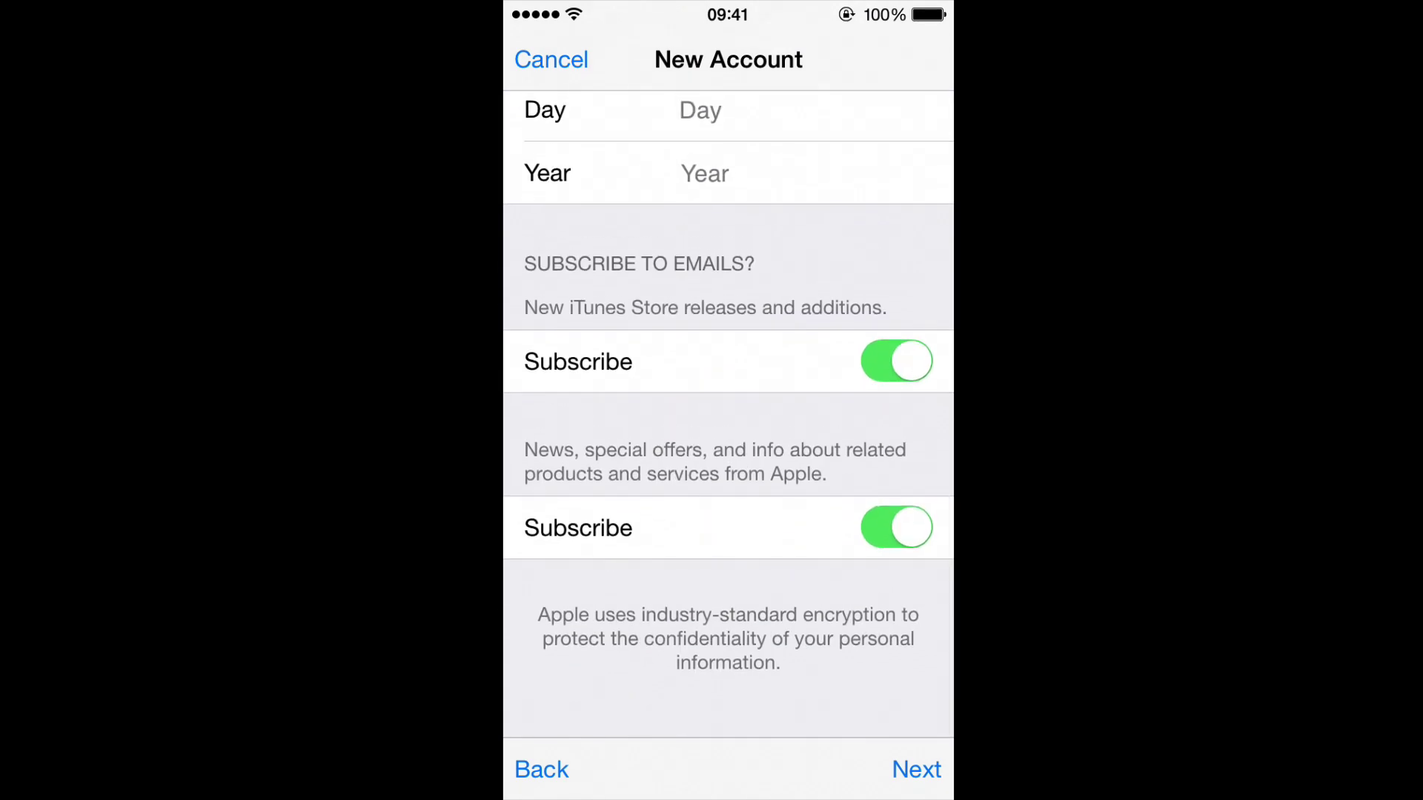
pyautogui.scroll(10, 728, 445)
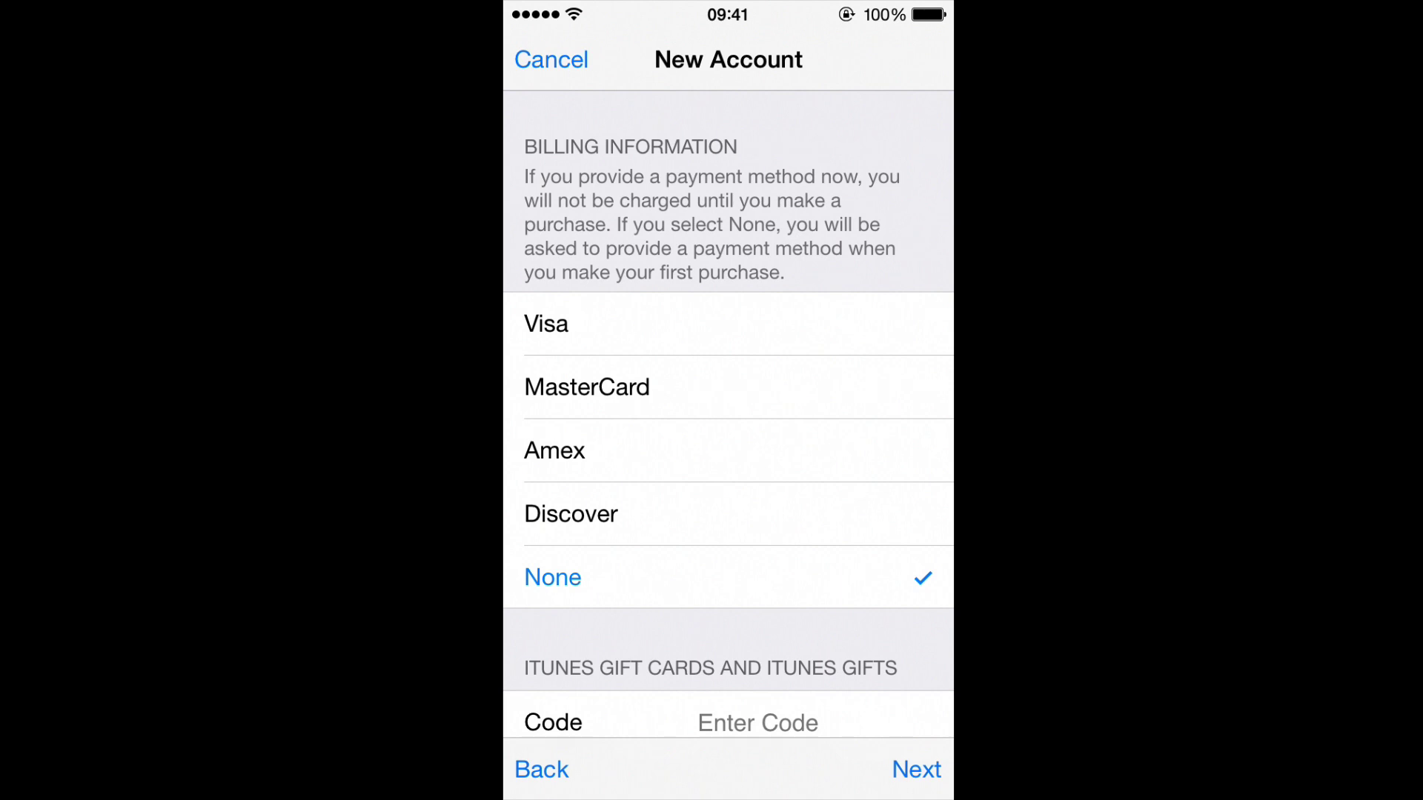
pyautogui.scroll(-8, 728, 445)
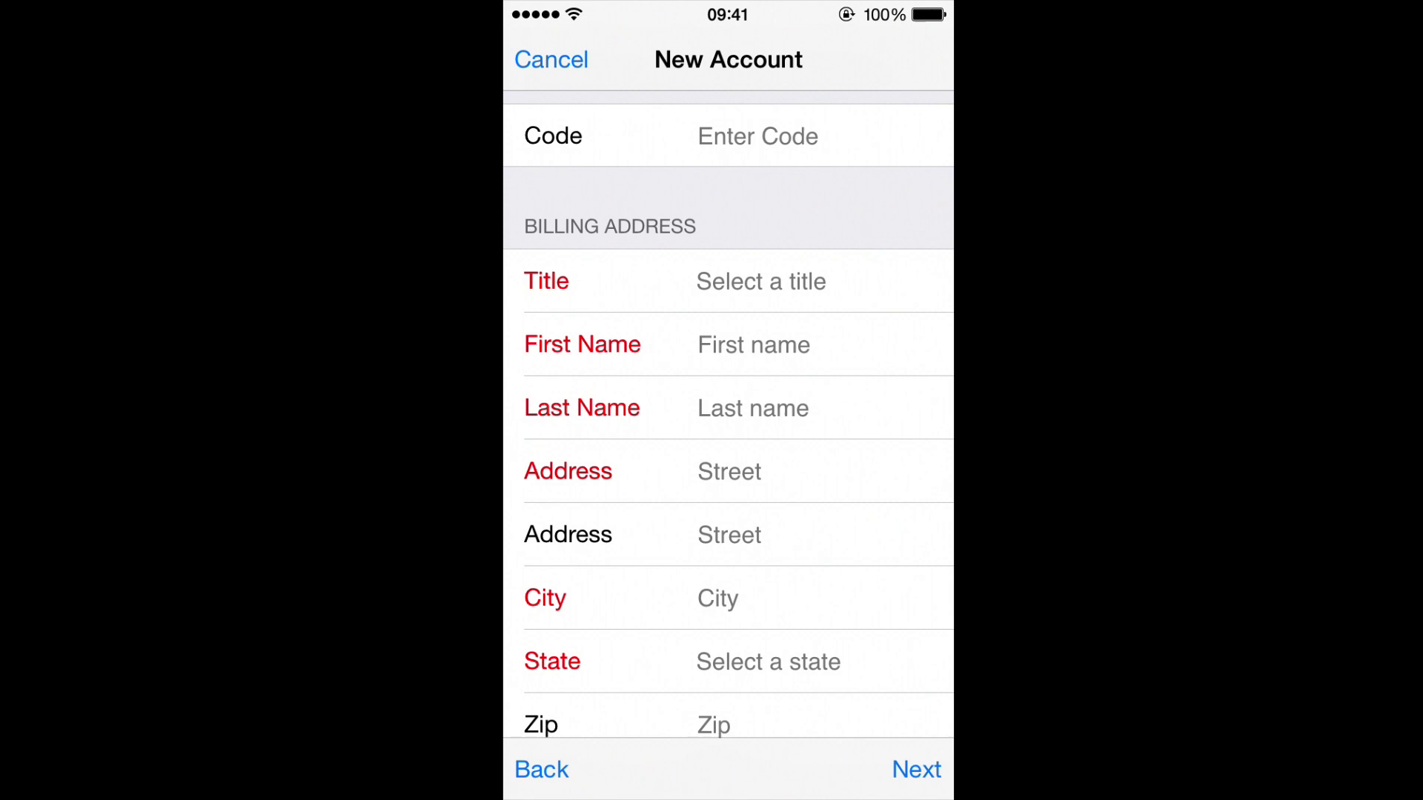
# Choose a title for the account's billing address
pyautogui.click(729, 281)
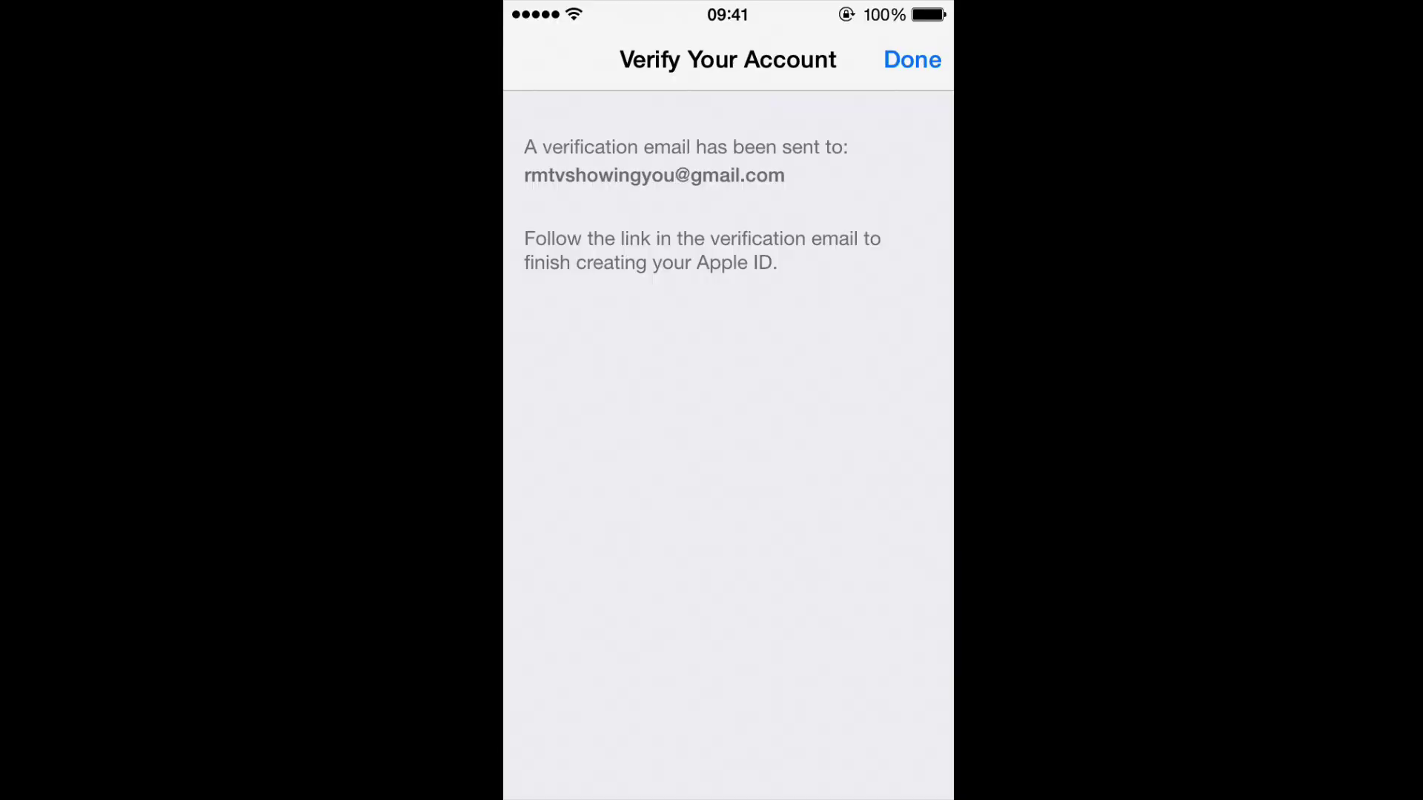